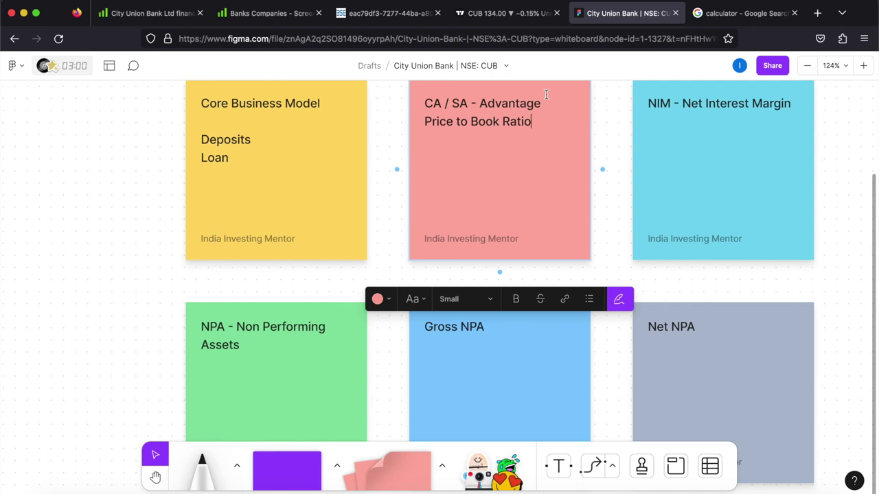
# - Switch to the City Union Bank page on Screener and highlight its share price and market cap
pyautogui.click(145, 14)
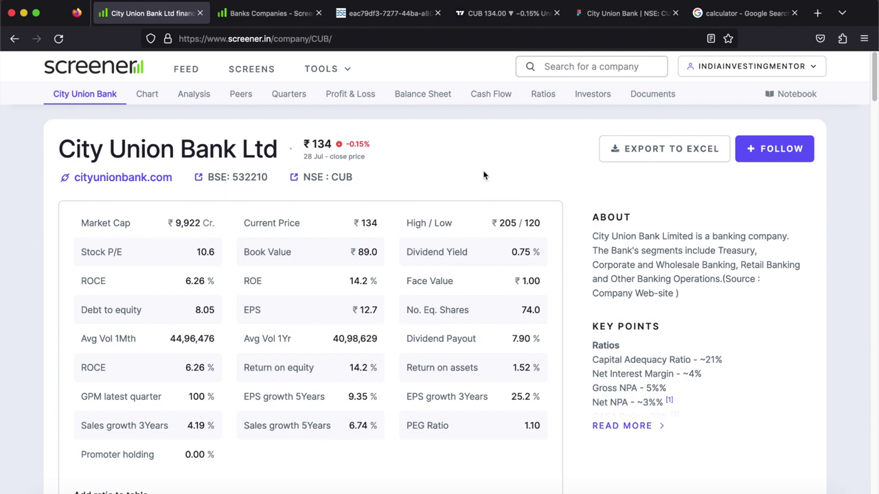
pyautogui.scroll(-1, 483, 175)
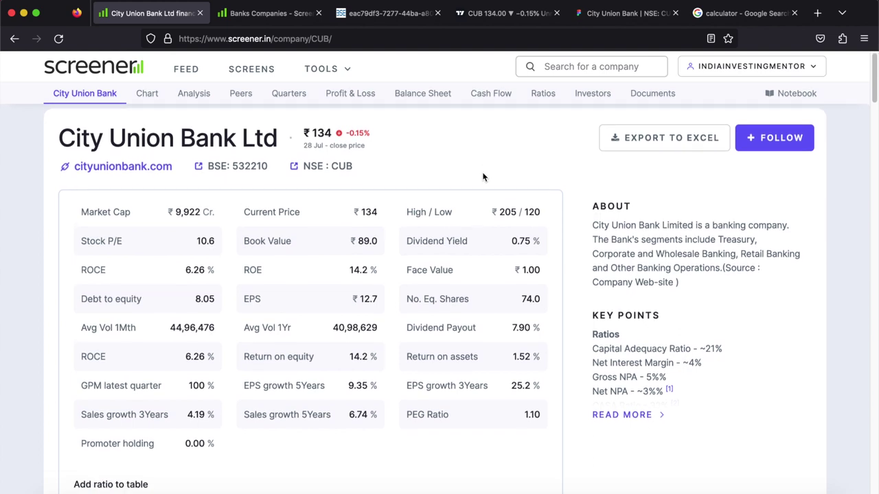
pyautogui.moveTo(311, 124); pyautogui.dragTo(335, 135)
pyautogui.click(447, 138)
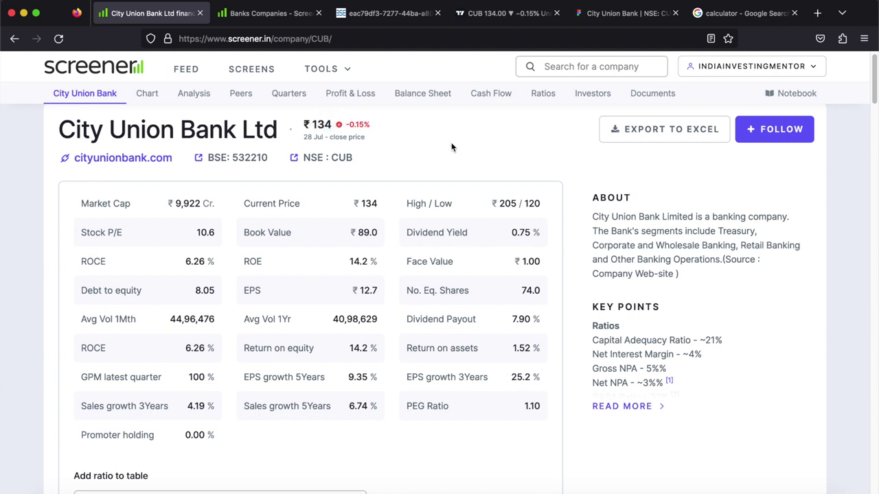
pyautogui.moveTo(167, 204); pyautogui.dragTo(214, 205)
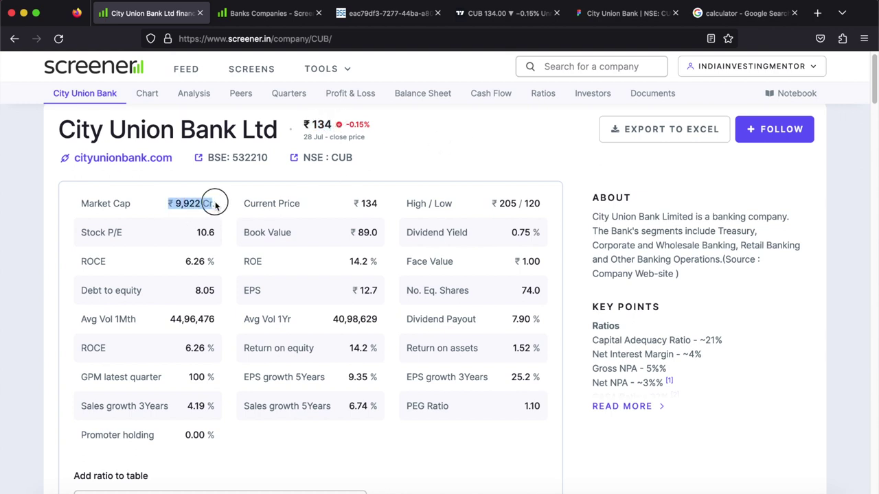
pyautogui.click(221, 200)
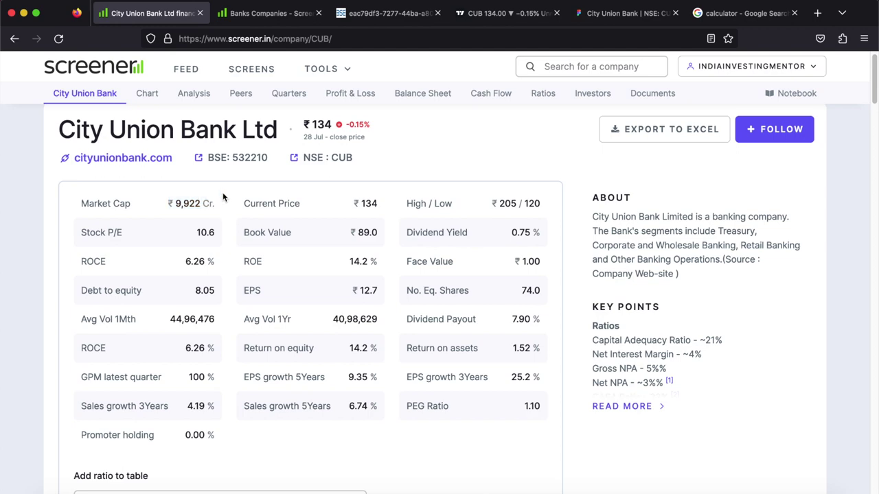
# - Sort the Banks companies comparison by market cap, largest first, and highlight HDFC Bank's market cap
pyautogui.click(264, 13)
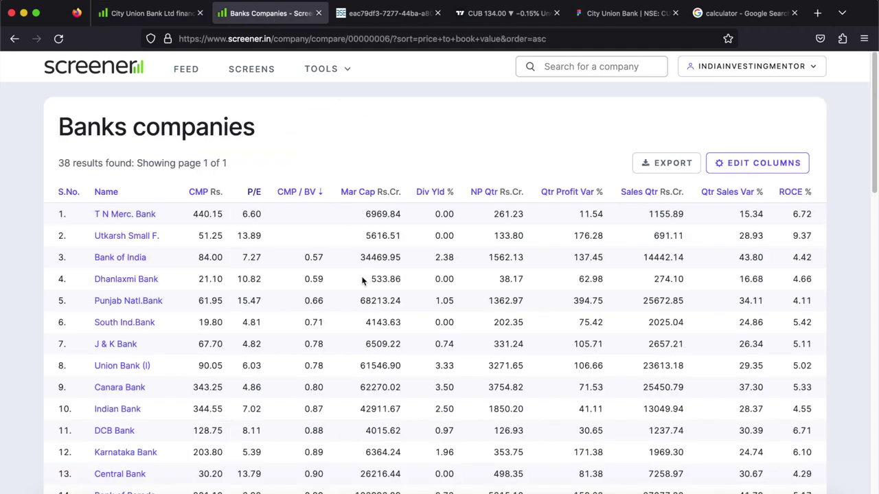
pyautogui.click(358, 194)
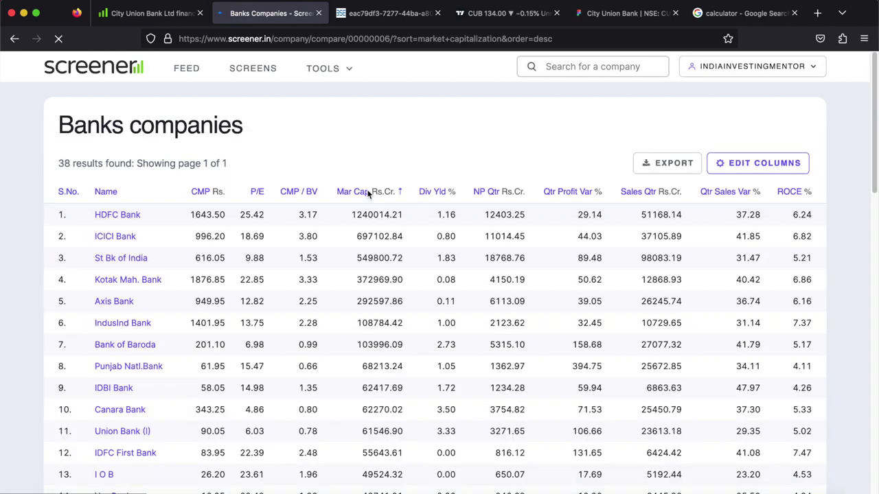
pyautogui.moveTo(349, 216); pyautogui.dragTo(417, 217)
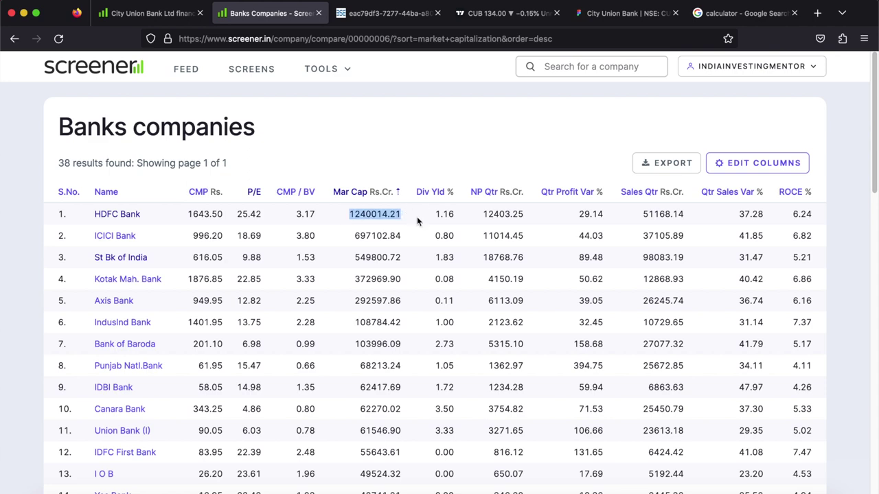
# - Find City Union Bank in the market cap ranking and highlight its market cap
pyautogui.scroll(-5, 426, 270)
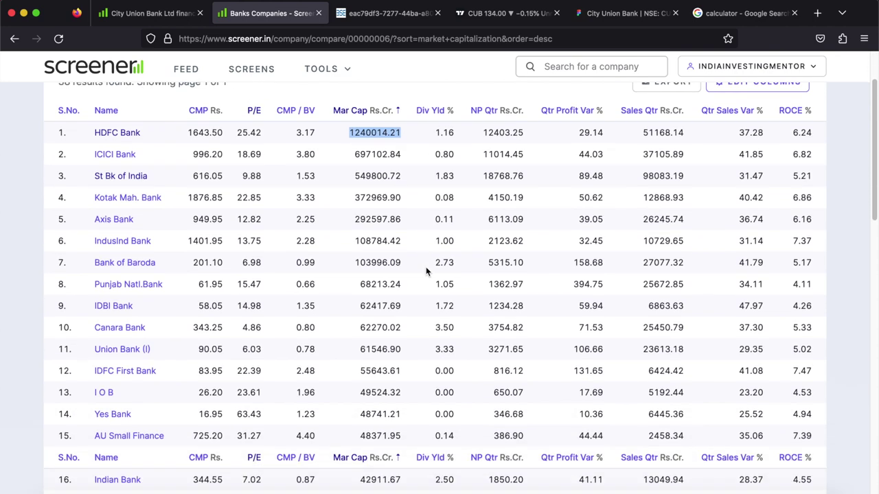
pyautogui.scroll(-6, 426, 270)
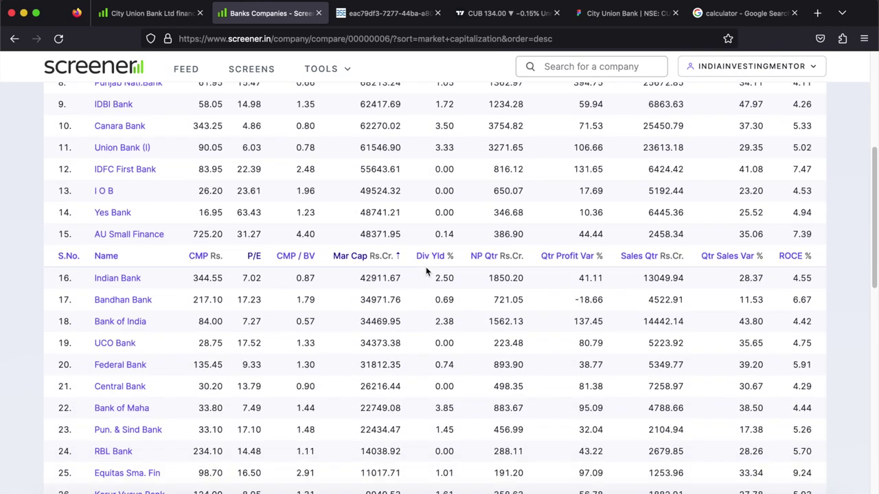
pyautogui.scroll(-1, 425, 267)
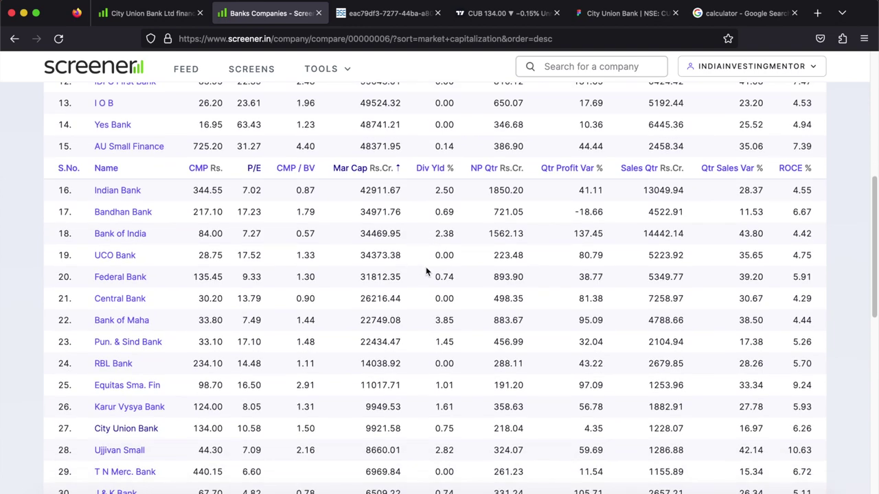
pyautogui.moveTo(341, 434); pyautogui.dragTo(410, 432)
pyautogui.scroll(-1, 469, 309)
pyautogui.scroll(12, 470, 314)
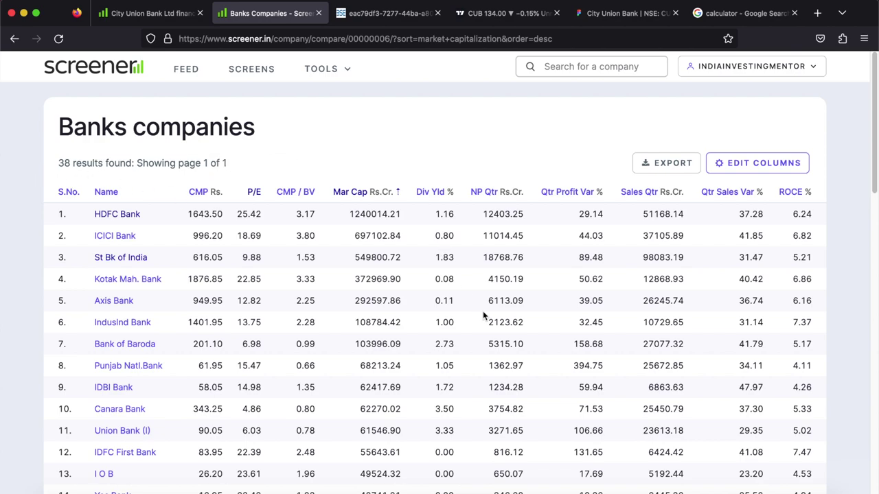
# - Review the full market cap ranking down to the smallest banks and City Union Bank's neighbours
pyautogui.scroll(-4, 482, 313)
pyautogui.scroll(-15, 484, 316)
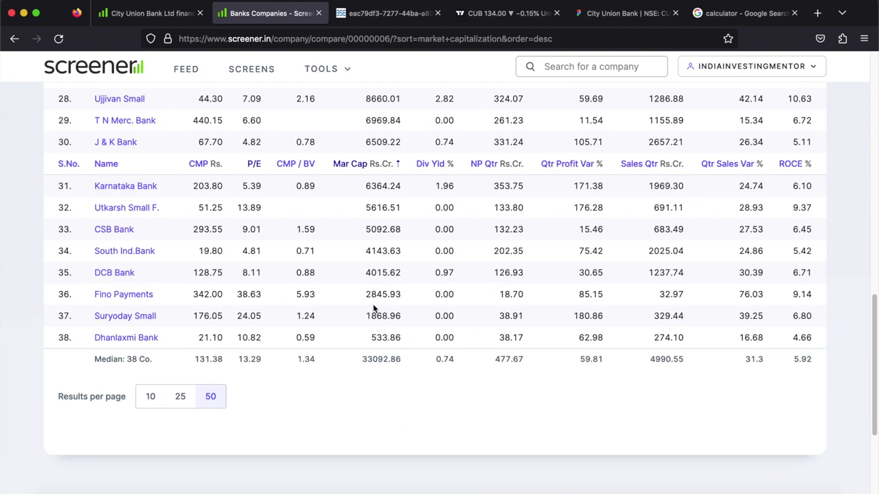
pyautogui.scroll(3, 399, 321)
pyautogui.scroll(5, 398, 321)
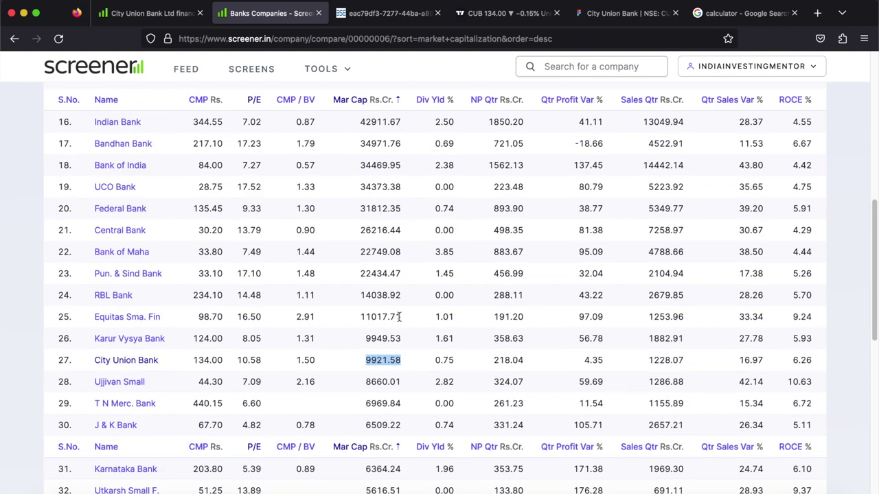
pyautogui.scroll(1, 419, 317)
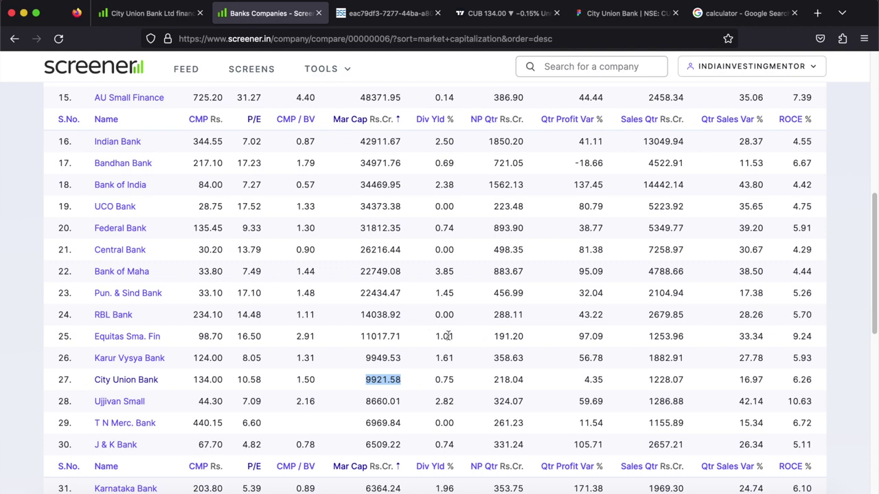
pyautogui.scroll(10, 448, 334)
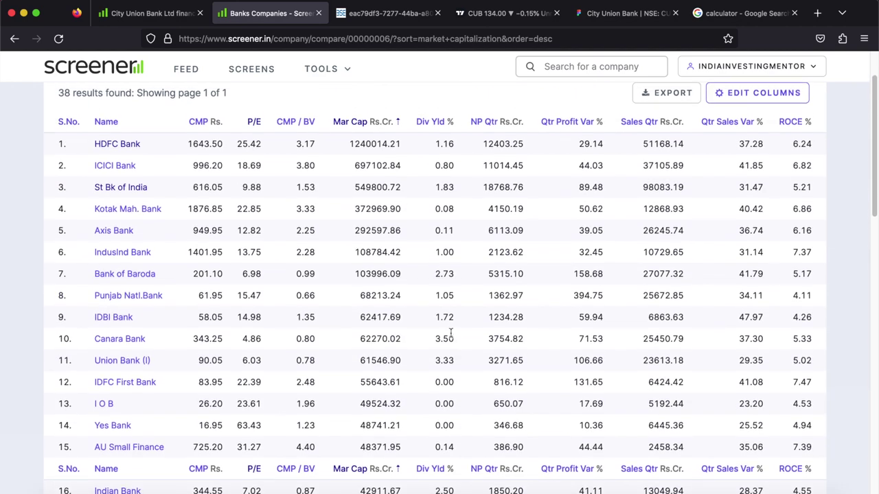
# - Compare HDFC Bank's market cap with City Union Bank's in the ranking
pyautogui.moveTo(351, 146); pyautogui.dragTo(410, 147)
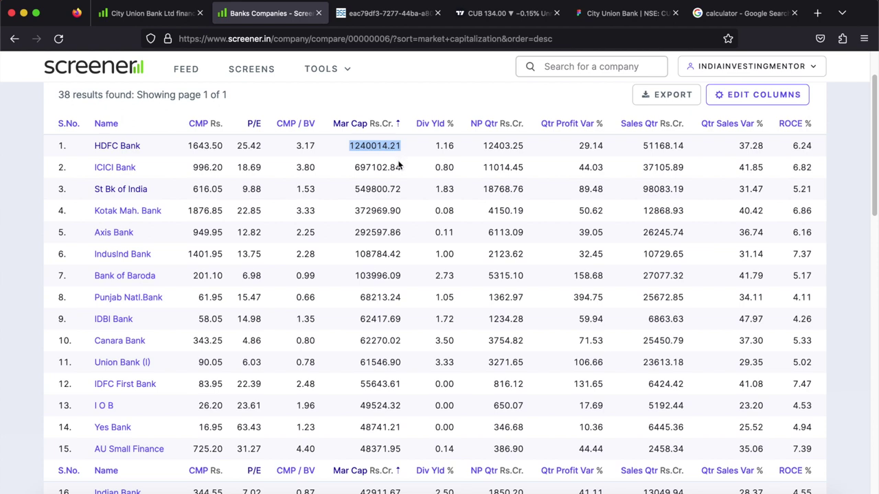
pyautogui.scroll(-5, 417, 179)
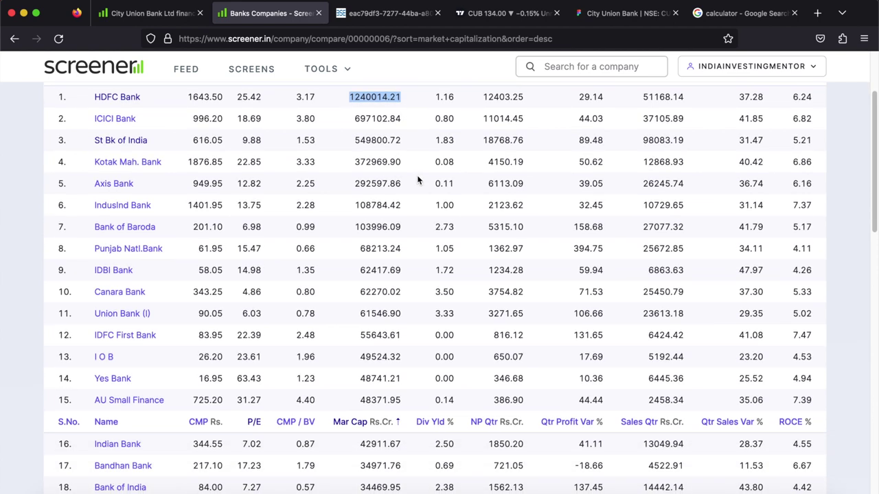
pyautogui.scroll(-2, 418, 185)
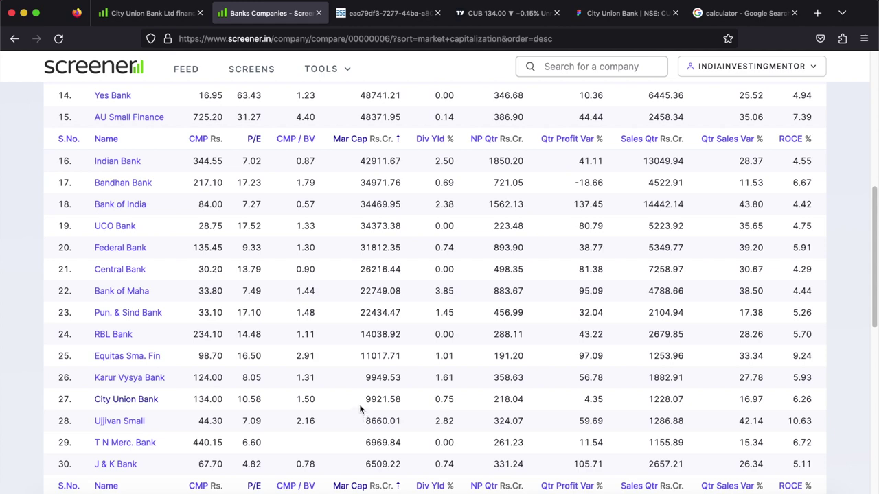
pyautogui.scroll(10, 381, 232)
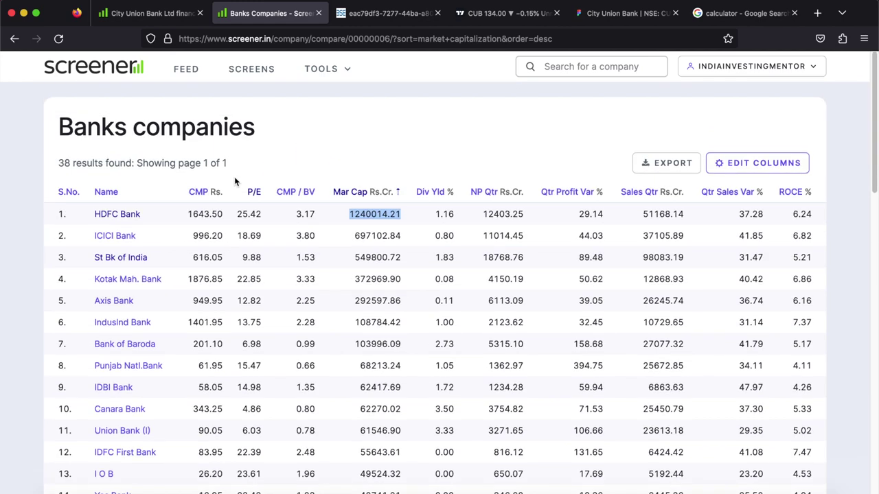
# - Highlight City Union Bank's Stock P/E on its company page, and sort the Banks companies comparison by P/E, lowest first
pyautogui.click(140, 15)
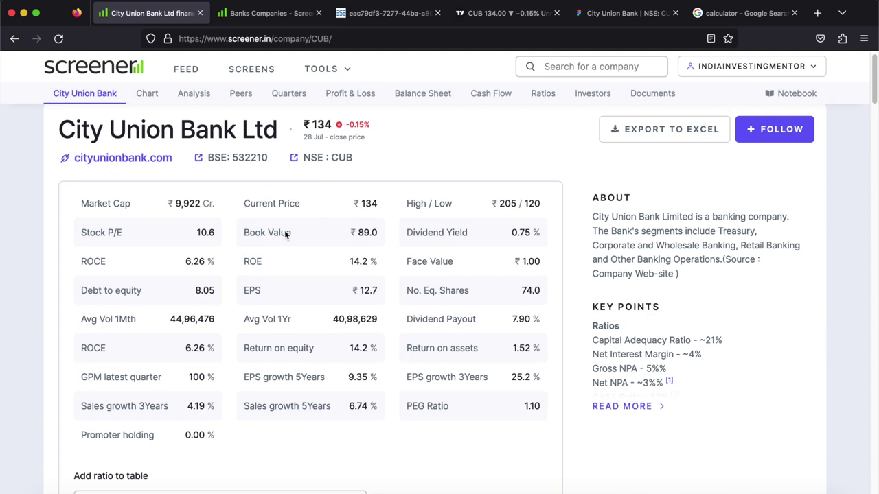
pyautogui.moveTo(195, 234); pyautogui.dragTo(221, 236)
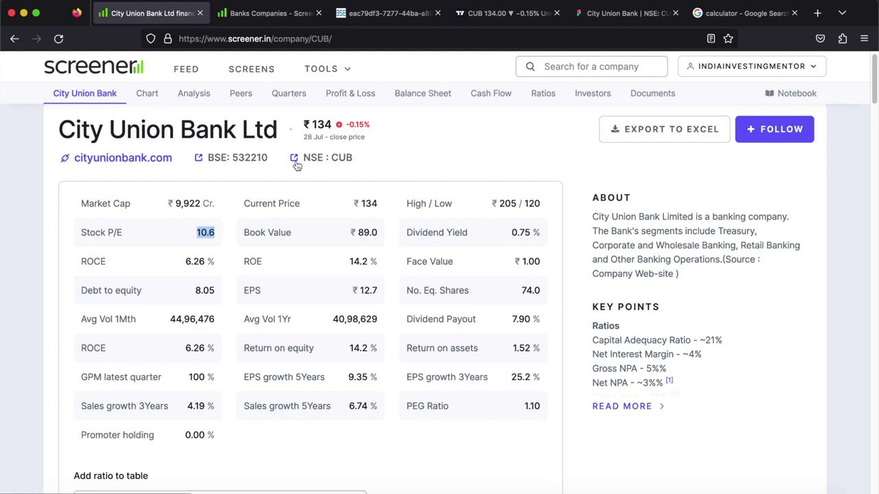
pyautogui.click(265, 21)
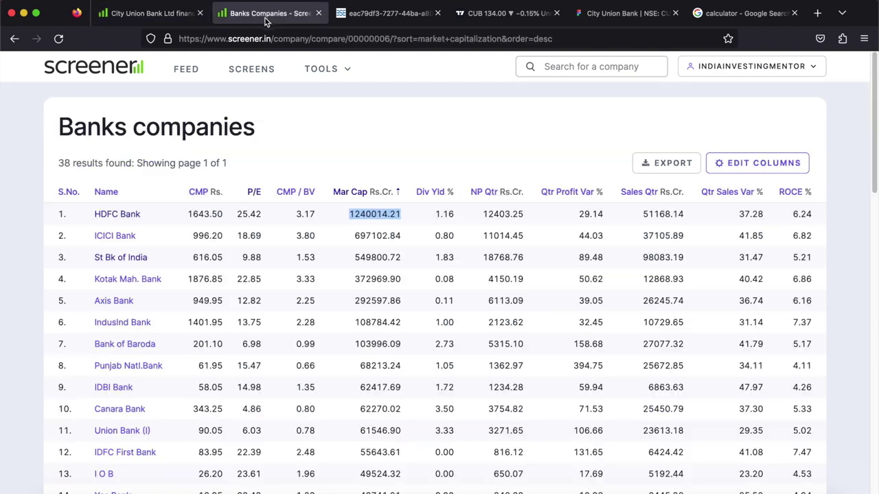
pyautogui.click(252, 195)
pyautogui.click(253, 195)
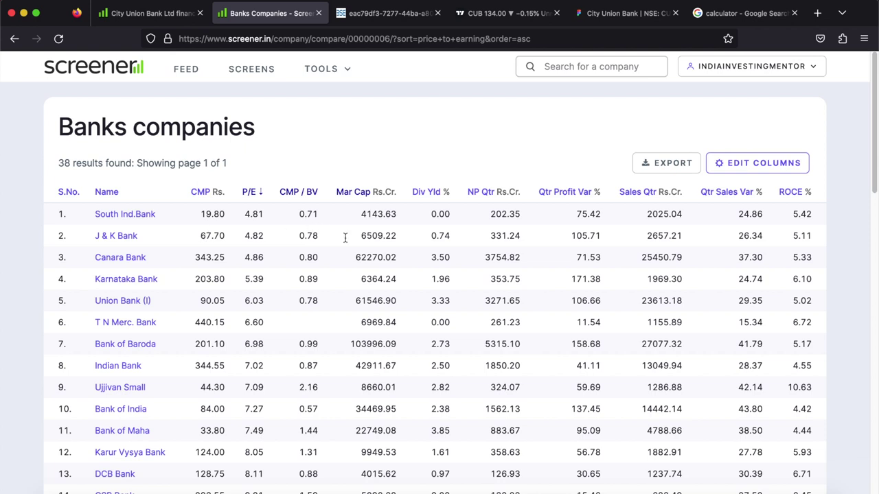
# - Highlight Canara Bank's P/E, market cap and CMP / BV in the comparison table
pyautogui.moveTo(228, 259); pyautogui.dragTo(268, 258)
pyautogui.moveTo(357, 258); pyautogui.dragTo(422, 264)
pyautogui.scroll(-1, 425, 332)
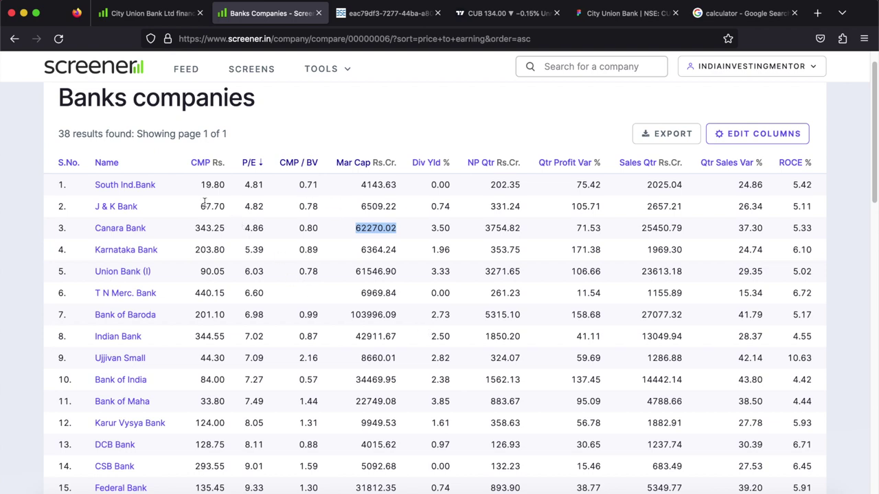
pyautogui.moveTo(236, 228); pyautogui.dragTo(267, 229)
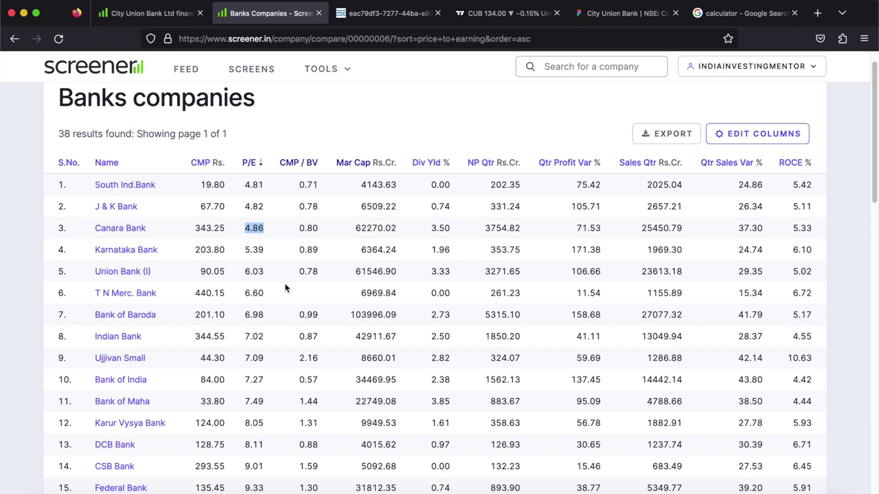
pyautogui.moveTo(293, 229); pyautogui.dragTo(321, 231)
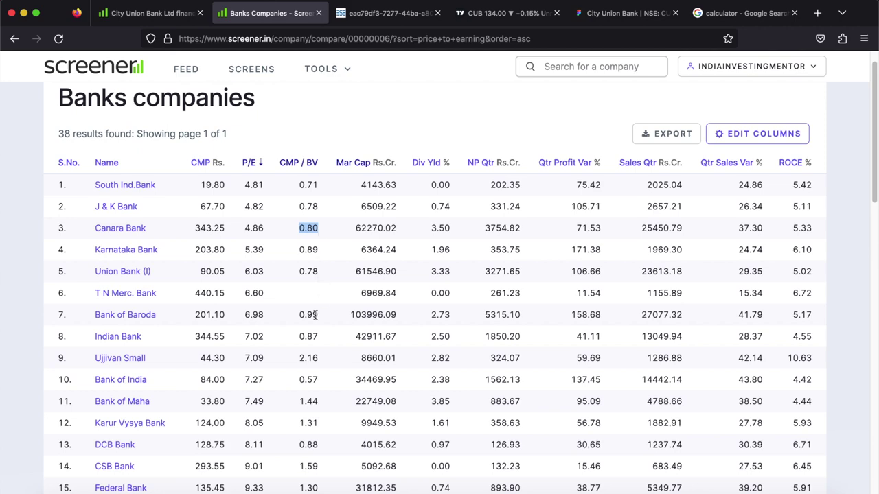
# - Find City Union Bank in the P/E ranking and highlight its CMP / BV
pyautogui.scroll(-1, 316, 315)
pyautogui.scroll(-4, 315, 314)
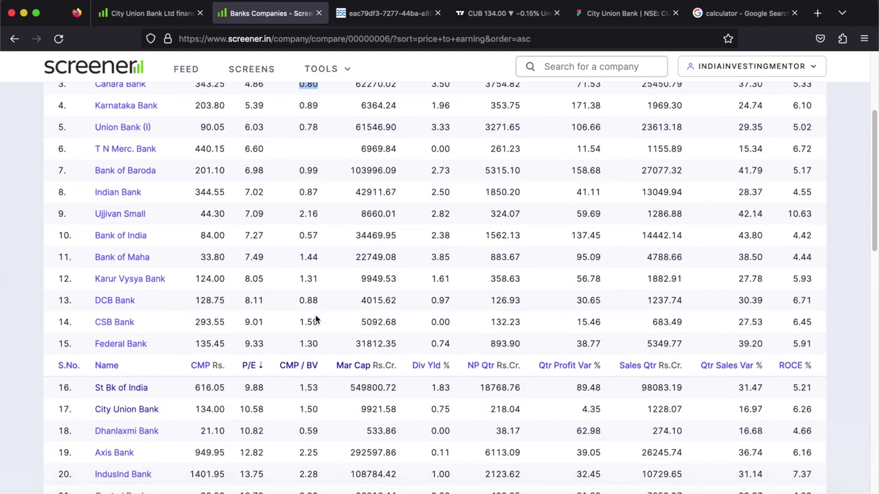
pyautogui.doubleClick(310, 328)
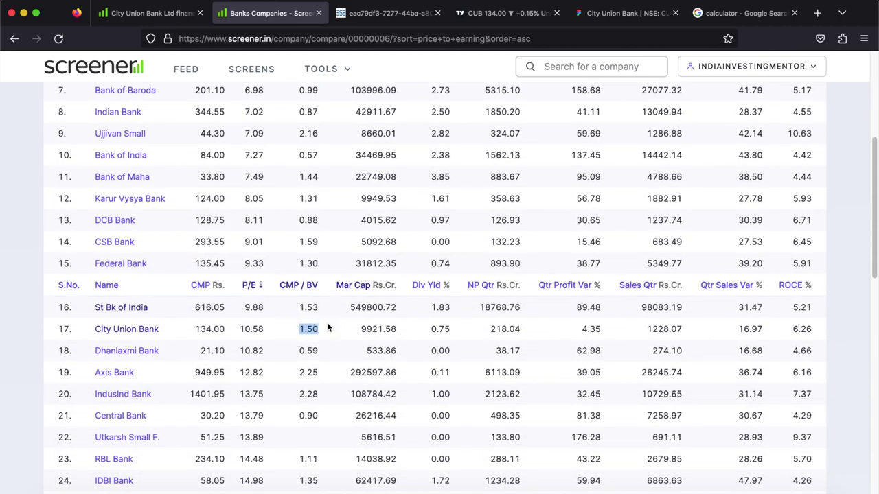
# - Highlight the P/E and CMP / BV of Canara Bank and Union Bank (I), plus J & K Bank's market cap
pyautogui.scroll(4, 331, 338)
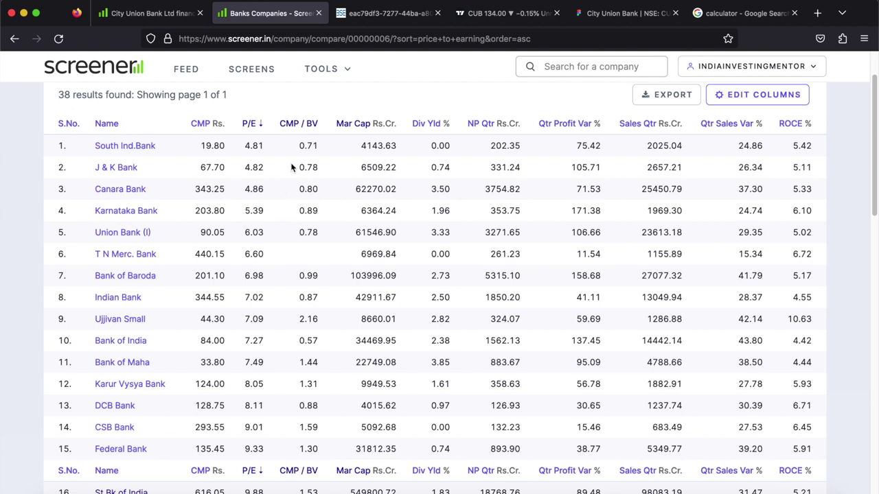
pyautogui.moveTo(238, 196); pyautogui.dragTo(331, 189)
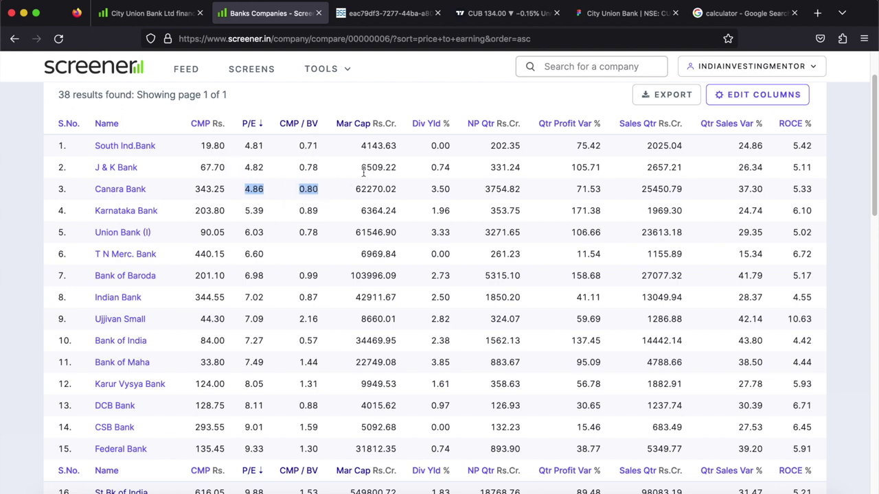
pyautogui.moveTo(367, 172); pyautogui.dragTo(414, 168)
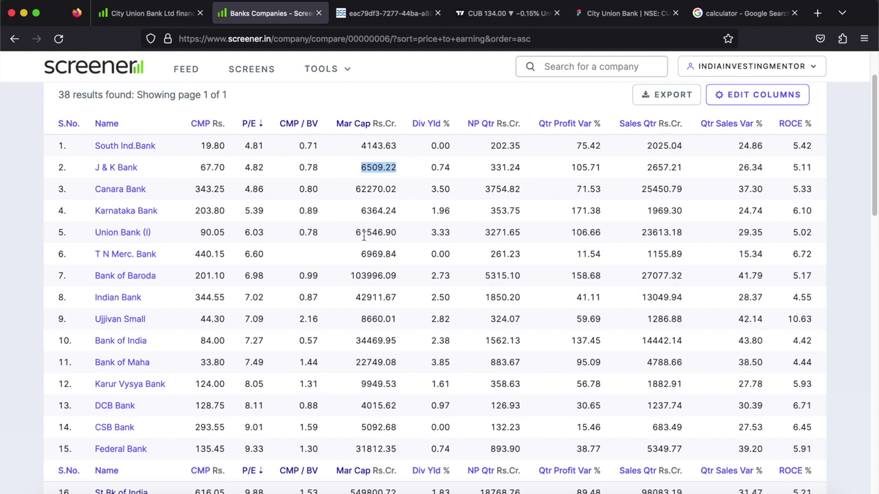
pyautogui.moveTo(242, 232); pyautogui.dragTo(318, 232)
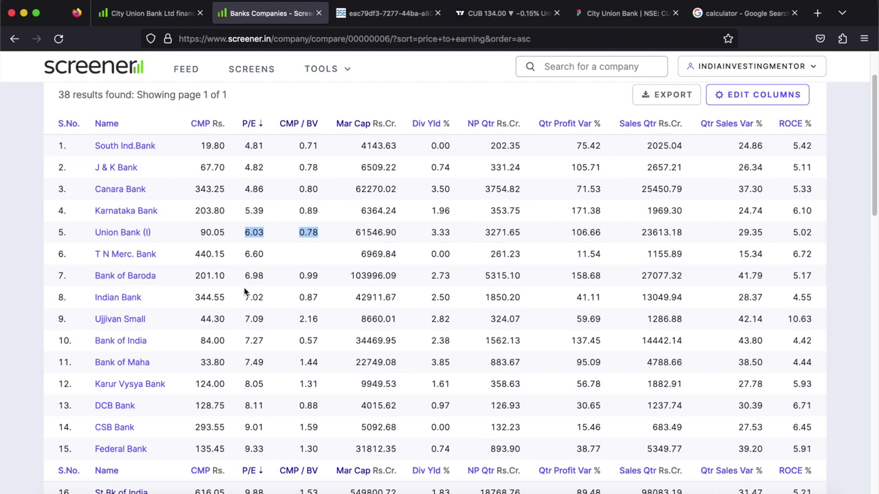
# - Highlight the P/E and CMP / BV of Bank of Baroda, Indian Bank and Bank of India
pyautogui.click(274, 275)
pyautogui.moveTo(274, 276); pyautogui.dragTo(334, 275)
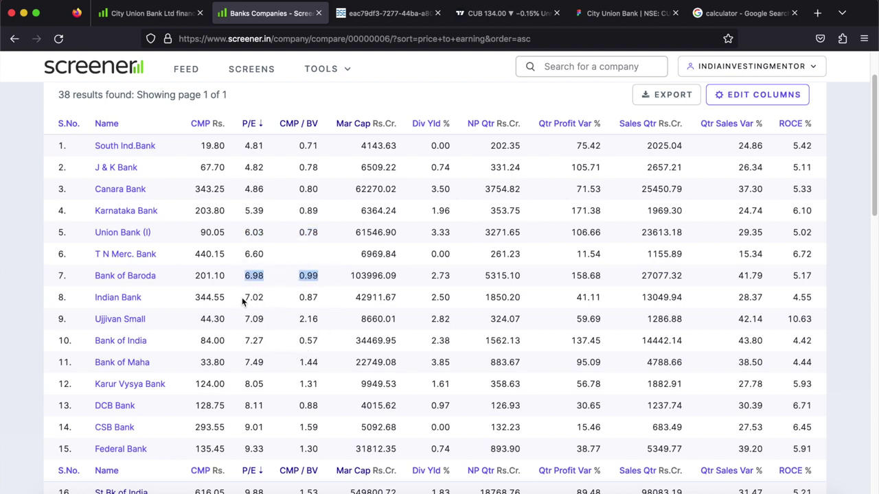
pyautogui.moveTo(241, 297); pyautogui.dragTo(347, 298)
pyautogui.moveTo(244, 341); pyautogui.dragTo(334, 341)
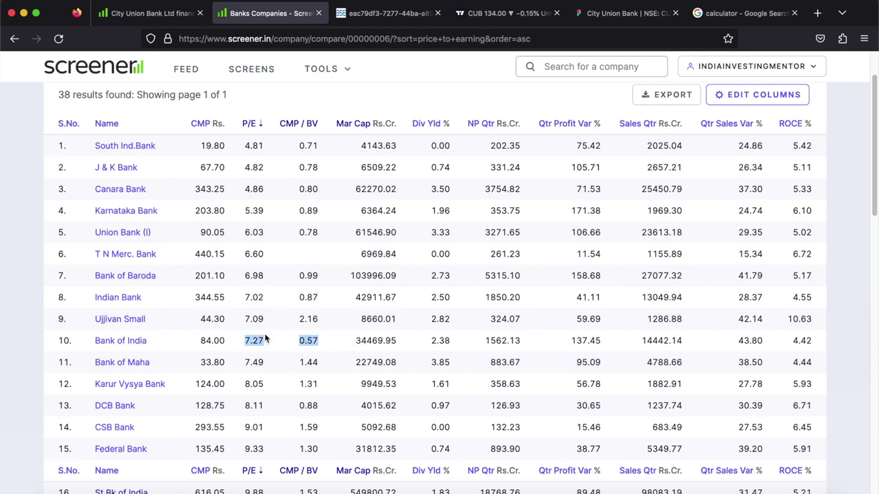
# - Highlight the P/E and CMP / BV of Bank of Maha and Federal Bank in the comparison table
pyautogui.moveTo(244, 363); pyautogui.dragTo(318, 368)
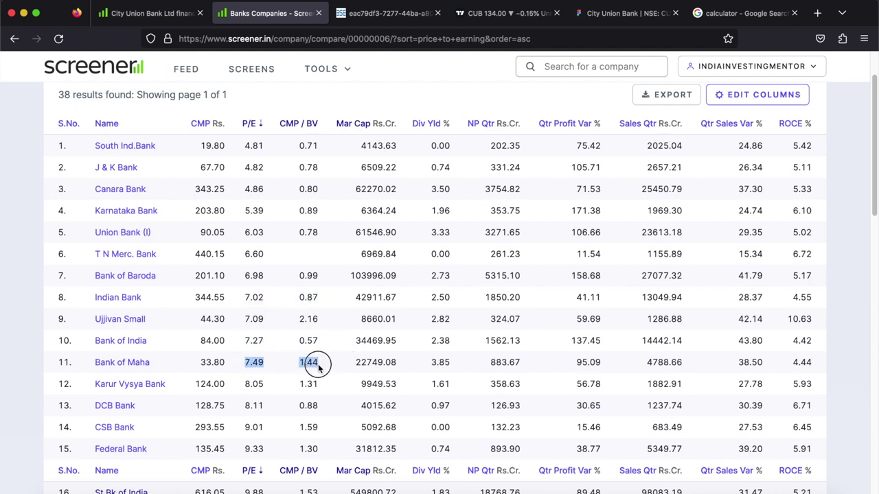
pyautogui.scroll(-2, 332, 372)
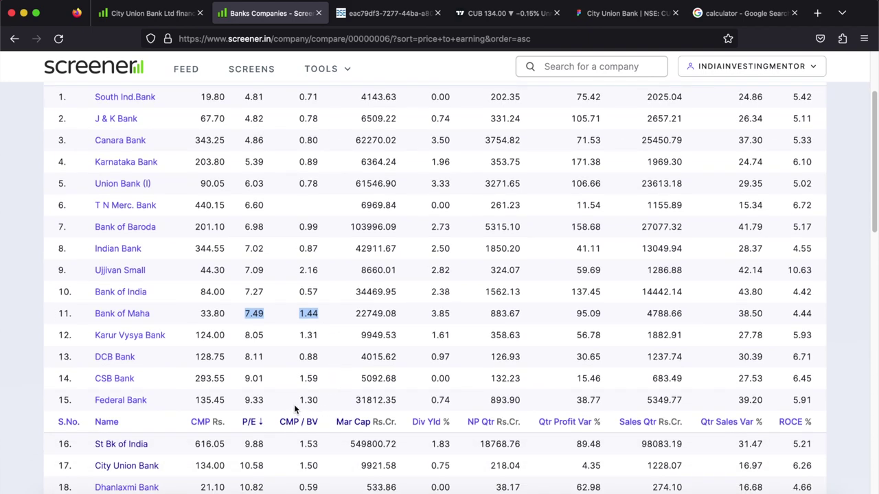
pyautogui.moveTo(240, 405); pyautogui.dragTo(318, 401)
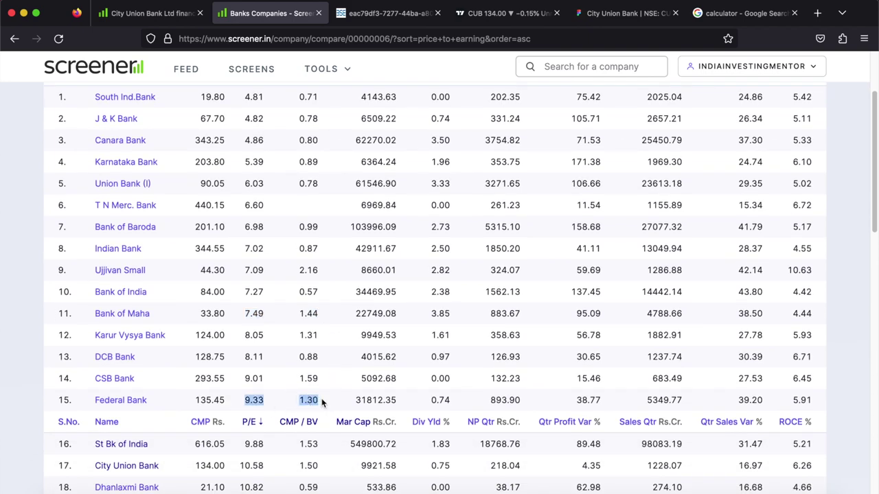
# - Highlight the P/E of St Bk of India in the comparison table
pyautogui.scroll(-2, 341, 387)
pyautogui.scroll(-1, 341, 389)
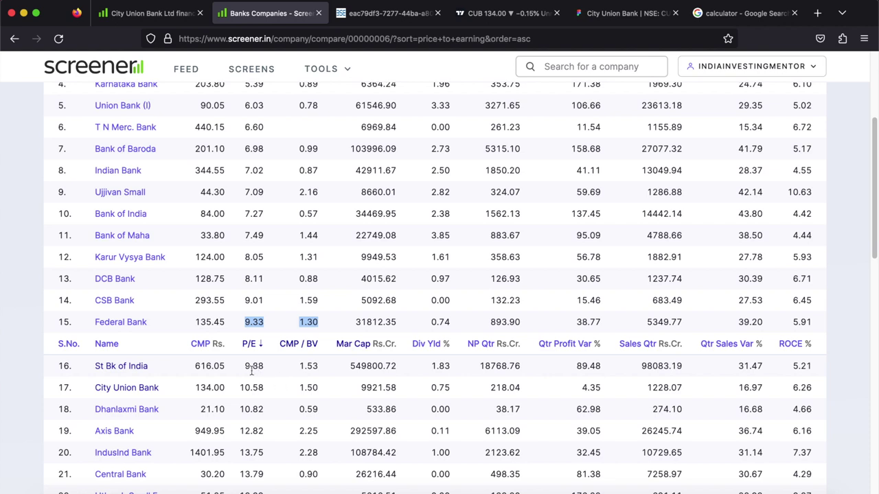
pyautogui.doubleClick(253, 367)
pyautogui.click(306, 369)
pyautogui.moveTo(243, 366); pyautogui.dragTo(279, 369)
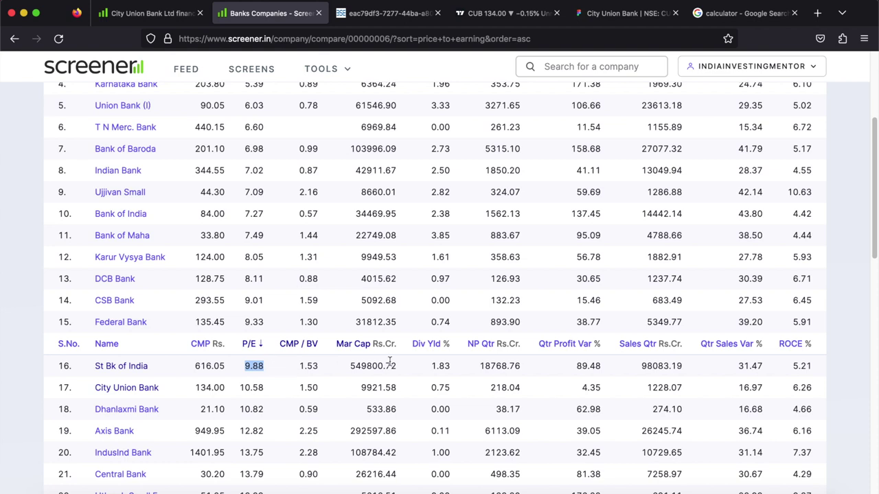
# - Highlight the market caps of St Bk of India and City Union Bank to compare their sizes
pyautogui.moveTo(347, 366); pyautogui.dragTo(406, 368)
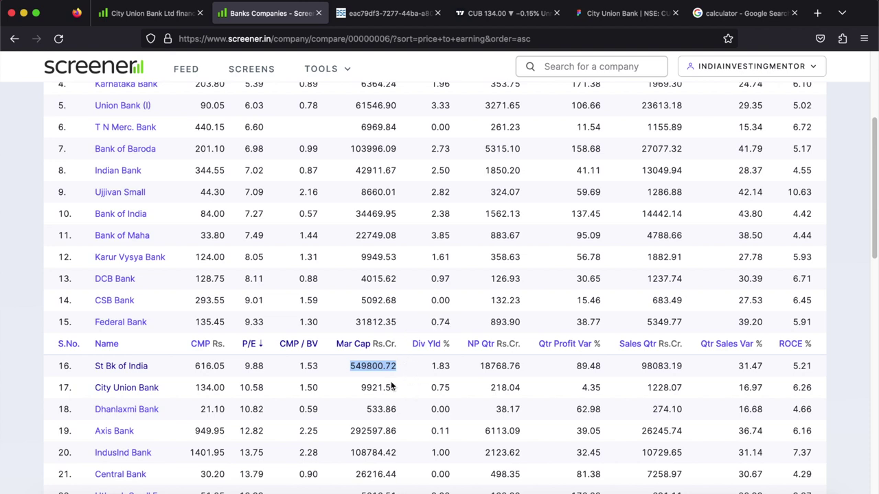
pyautogui.click(381, 376)
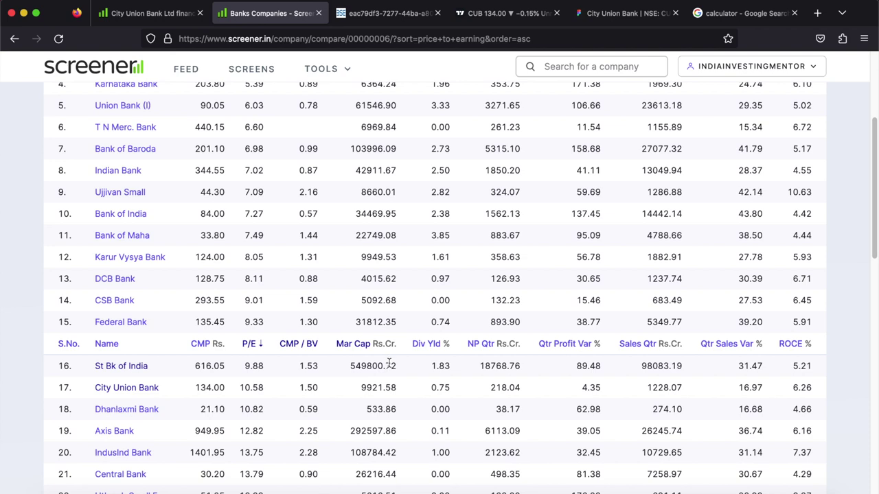
pyautogui.doubleClick(369, 386)
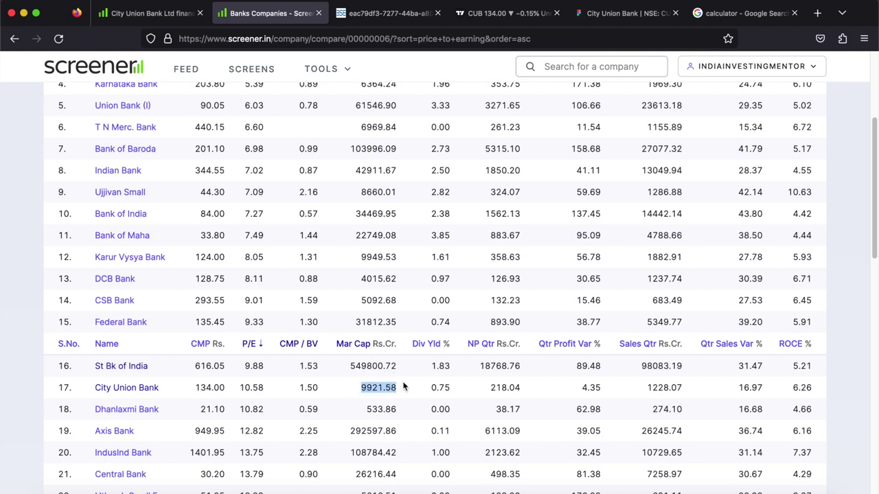
pyautogui.click(404, 387)
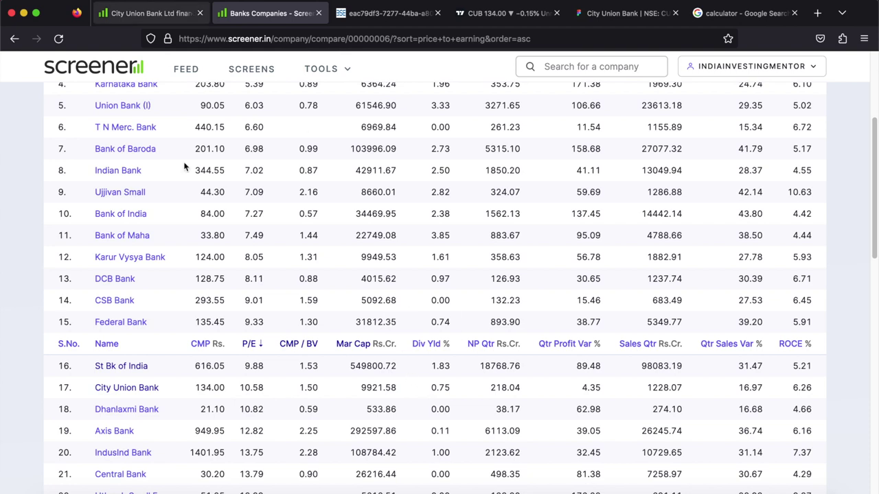
# - Return to City Union Bank's company page and review its key ratios
pyautogui.scroll(5, 307, 356)
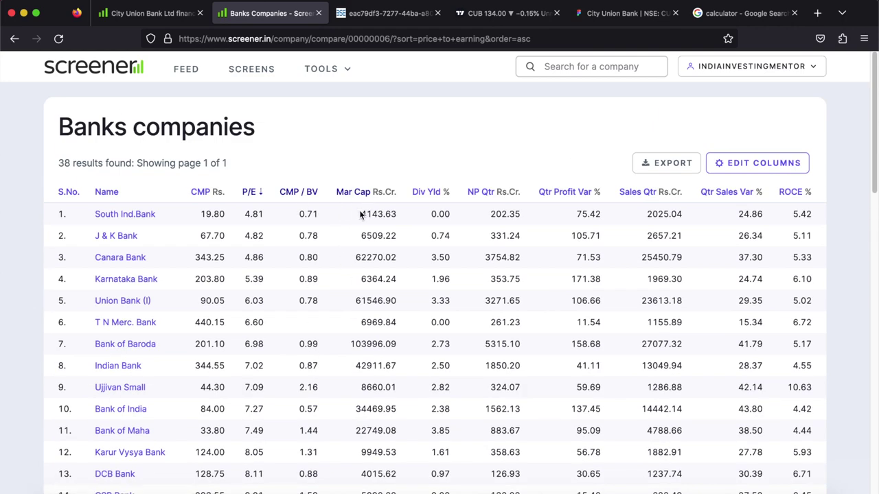
pyautogui.click(146, 13)
pyautogui.click(300, 217)
pyautogui.scroll(-1, 339, 286)
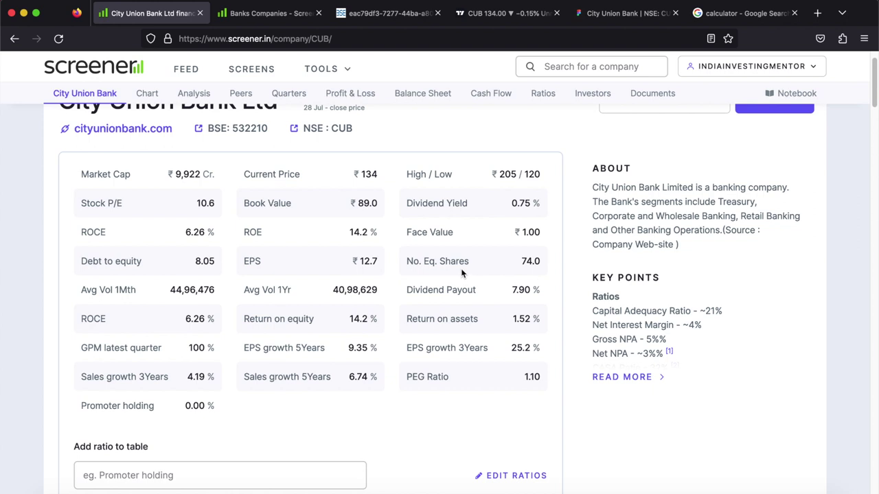
pyautogui.scroll(-4, 461, 270)
# - Switch to the City Union Bank presentation PDF and search it for "npa" to reach the gross and net NPA charts
pyautogui.click(376, 13)
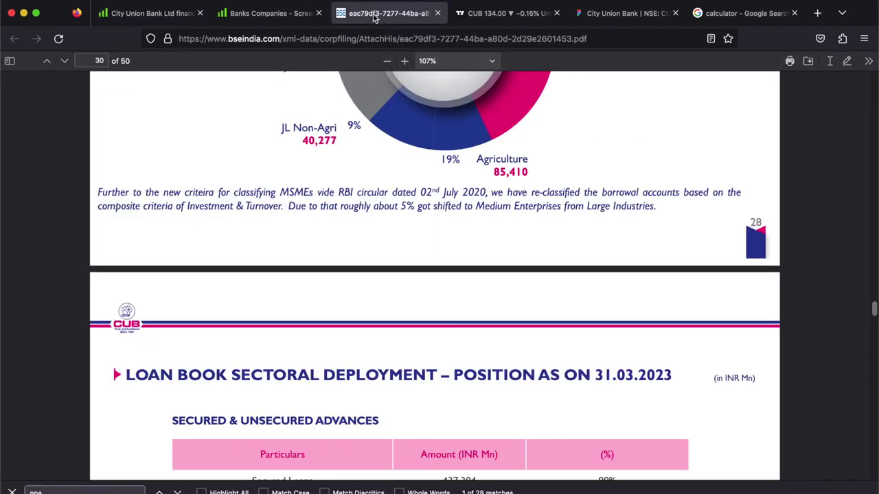
pyautogui.press('super+f')
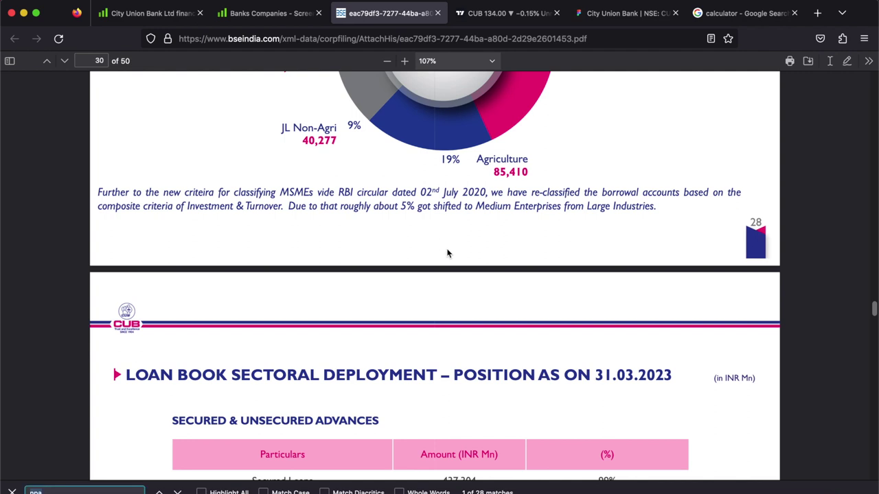
pyautogui.write('npa')
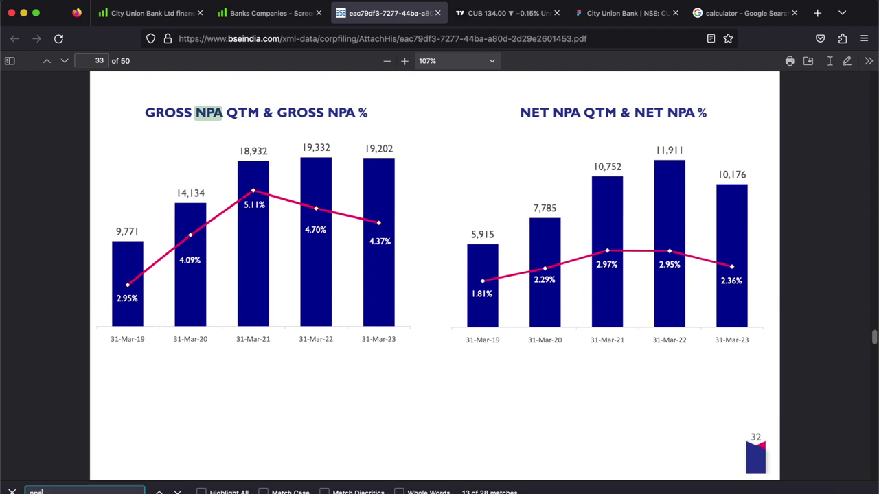
pyautogui.press('Return')
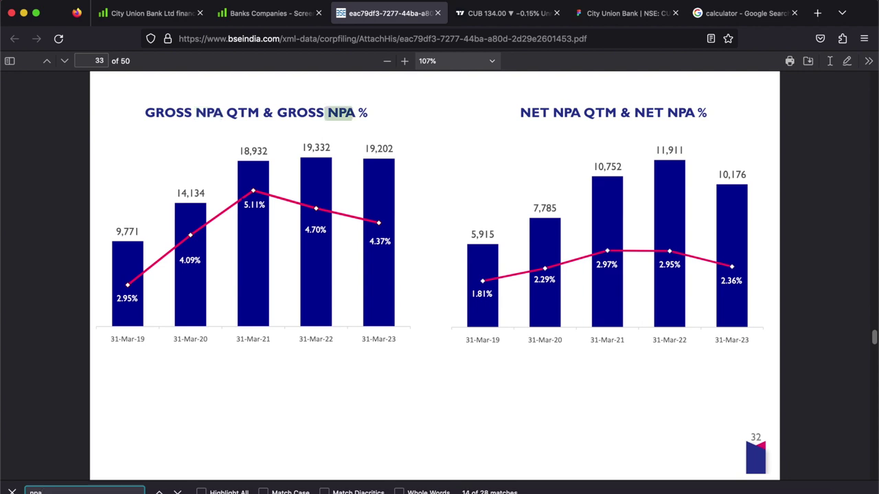
# - Go through the remaining "npa" matches, past the NPA balance table and gold loan NPA figures, to the Security Receipts page
pyautogui.press('Return')
pyautogui.press('Return')
pyautogui.press('Return')
pyautogui.press('Return')
pyautogui.press('Return')
pyautogui.press('Return')
pyautogui.press('Return')
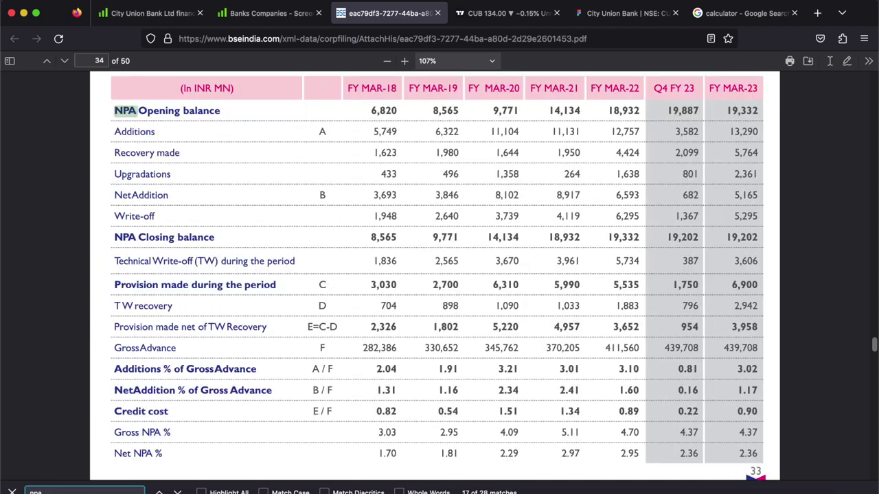
pyautogui.press('Return')
pyautogui.press('Return')
pyautogui.press('Return')
pyautogui.press('Return')
pyautogui.press('Return')
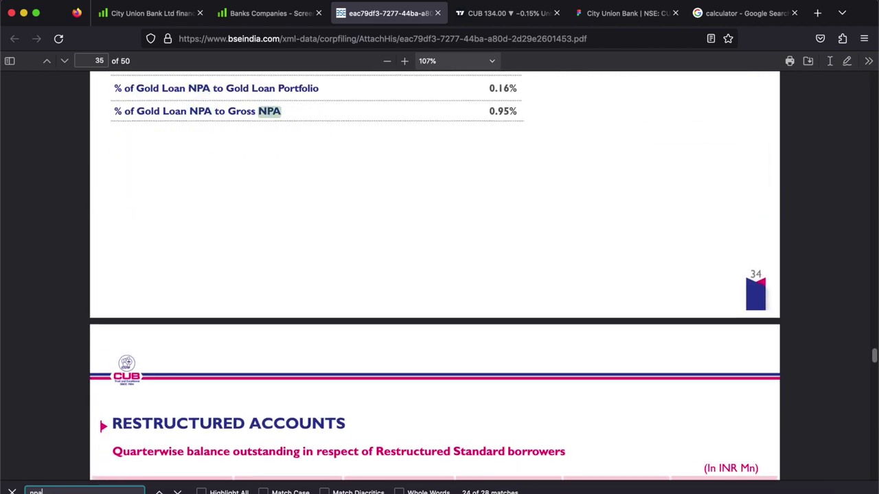
pyautogui.press('Return')
pyautogui.press('Return')
pyautogui.press('Return')
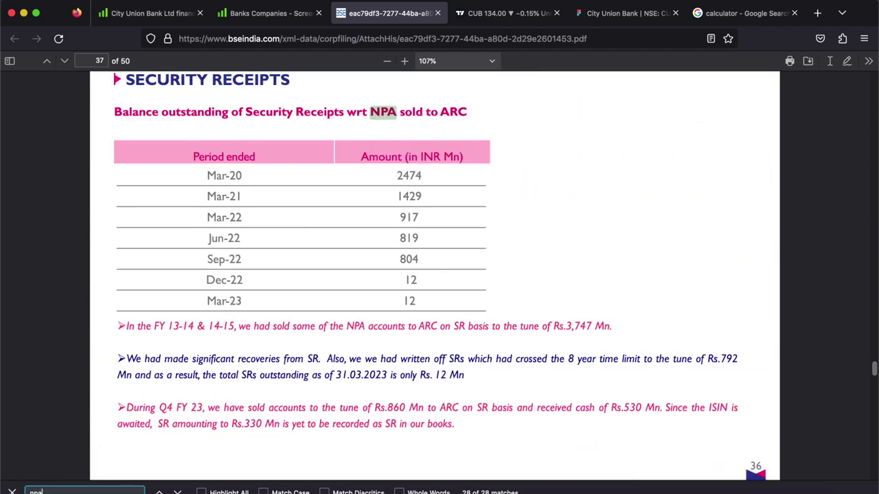